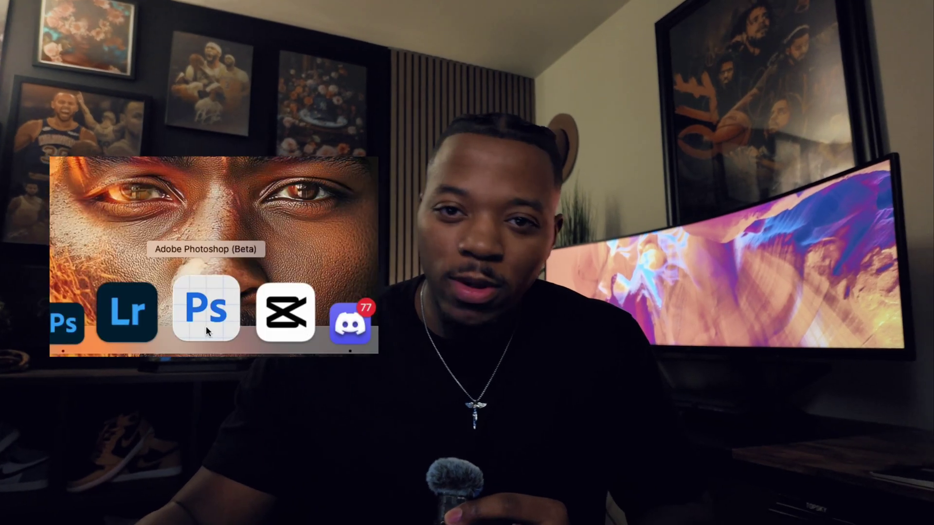
- Launch Photoshop (Beta) from the Dock with the man's portrait open
left_click(206, 326)
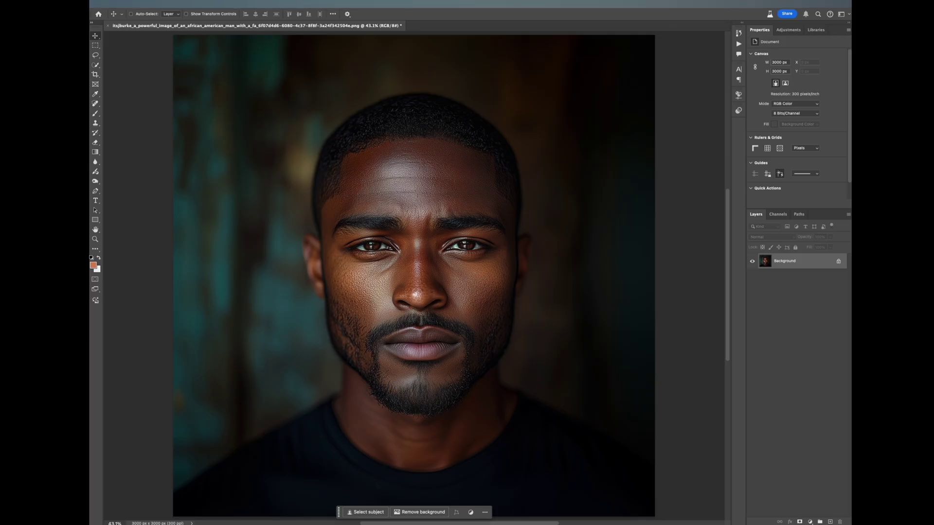
- Open Edit > Generative Workspace to show the earlier fiery-rock generations and their prompt
left_click(111, 6)
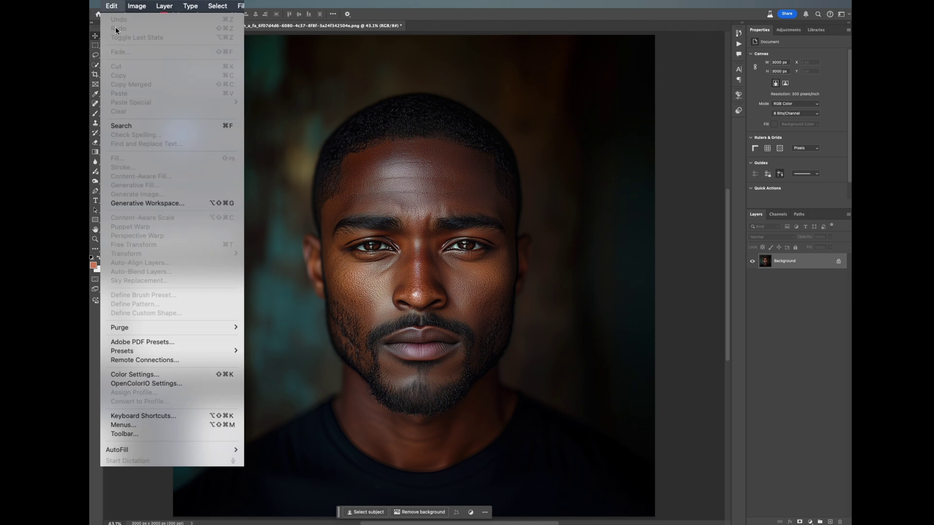
left_click(159, 203)
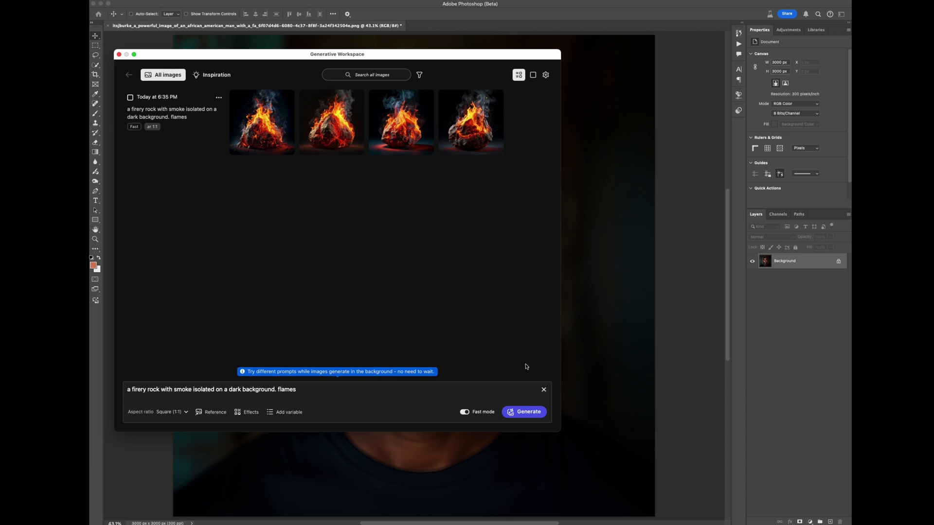
- Set the third fiery-rock image as the style reference for the prompt
mouse_move(239, 111)
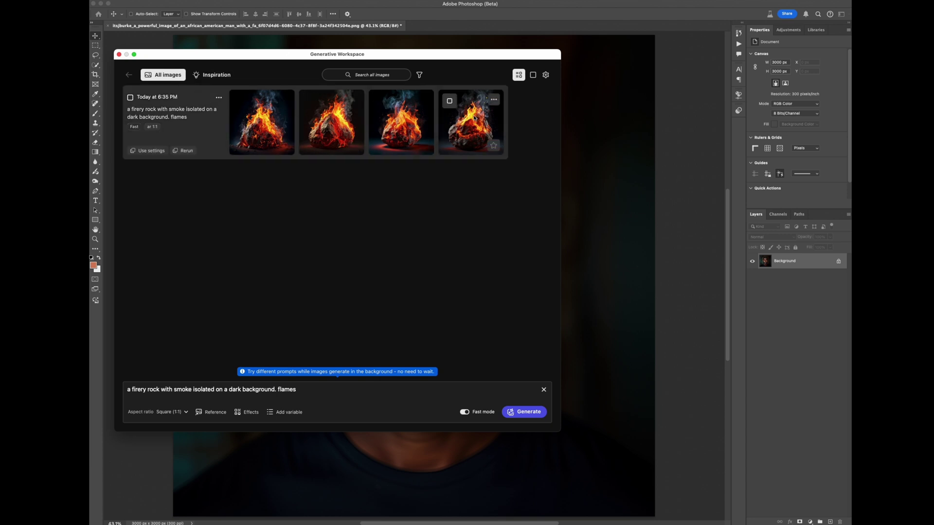
left_click(425, 101)
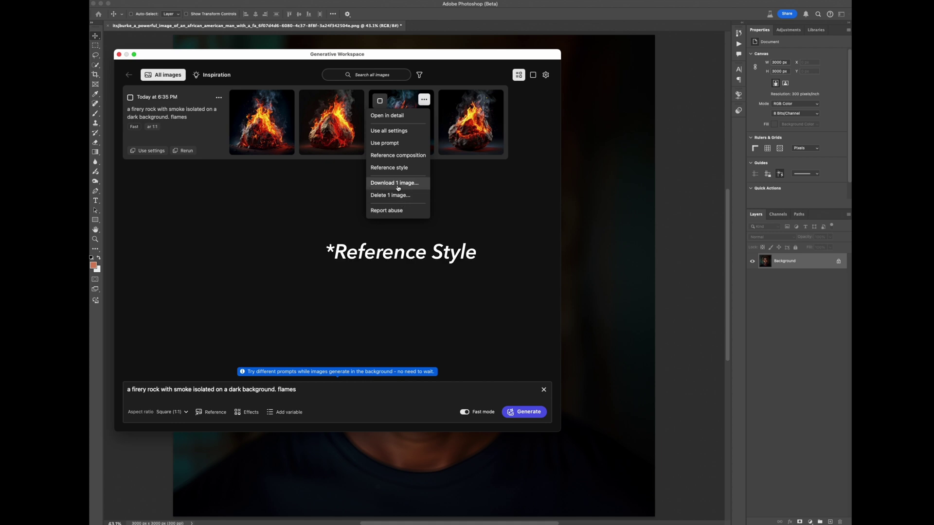
left_click(390, 167)
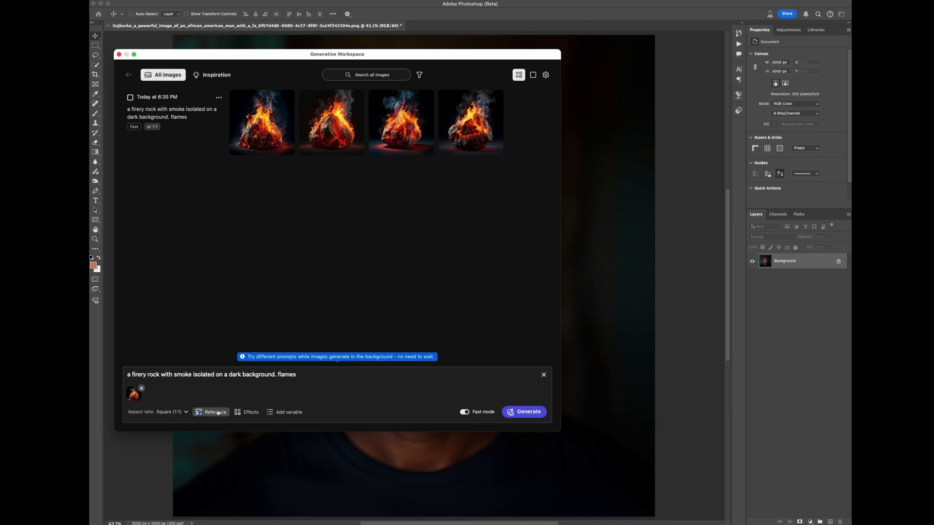
- Add the portrait as a composition reference at strength 75 and generate fiery-face images
left_click(217, 412)
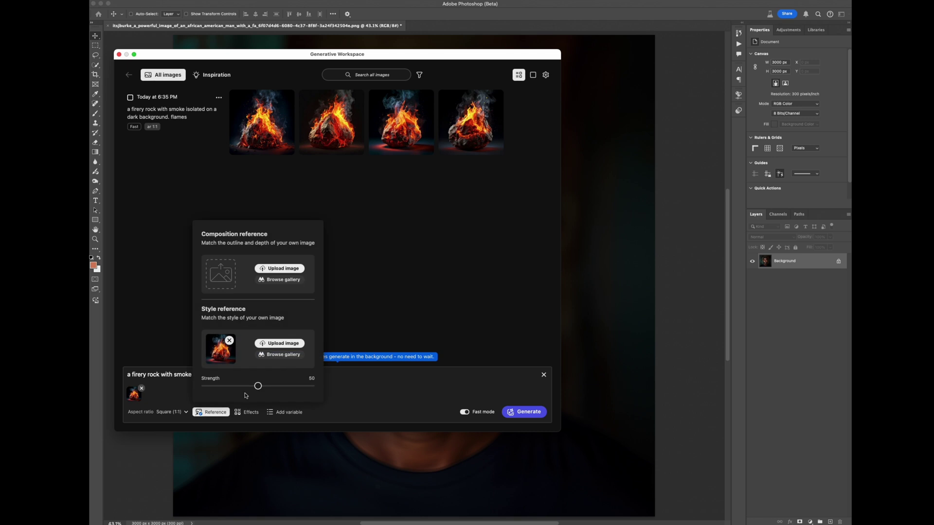
left_click(280, 269)
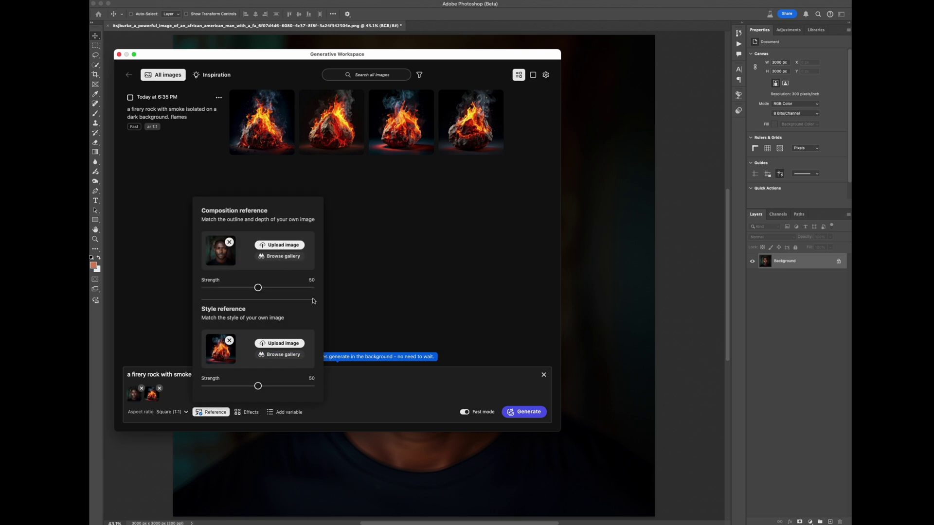
left_click(311, 288)
left_click(530, 412)
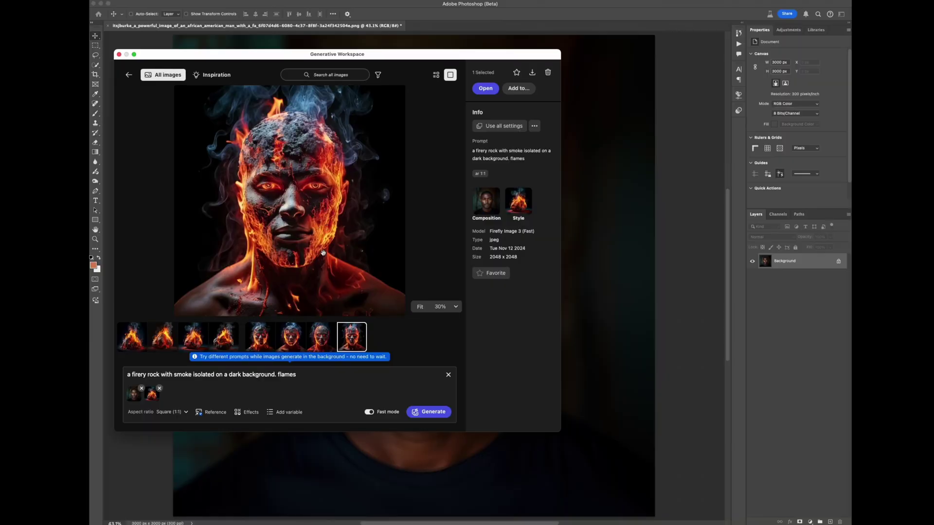
- Add the fiery stone face to the portrait document, then toggle its layer to compare
left_click(517, 88)
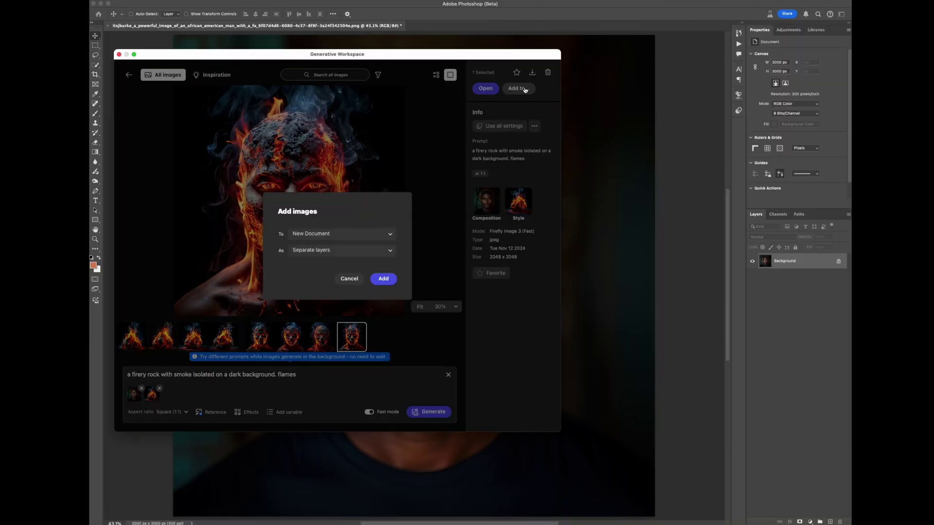
left_click(371, 234)
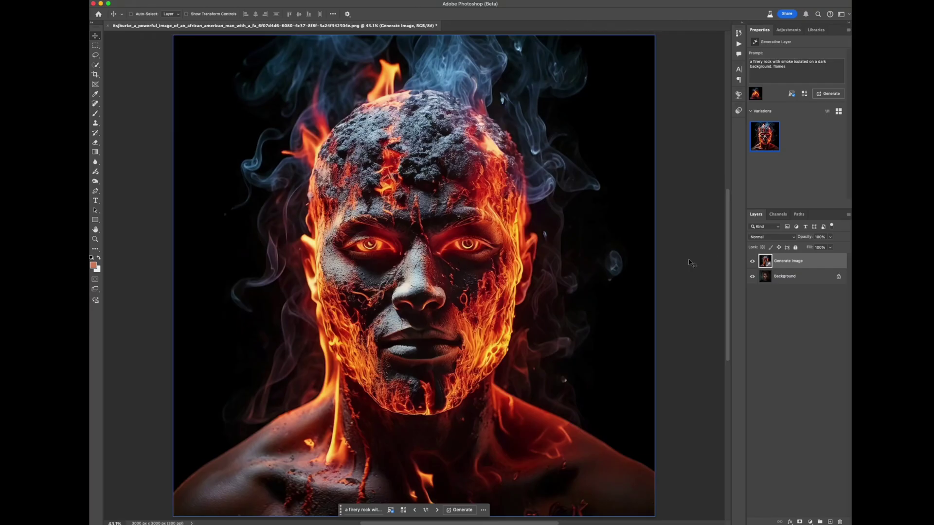
left_click(752, 262)
left_click(752, 261)
left_click(752, 262)
left_click(752, 262)
left_click(751, 262)
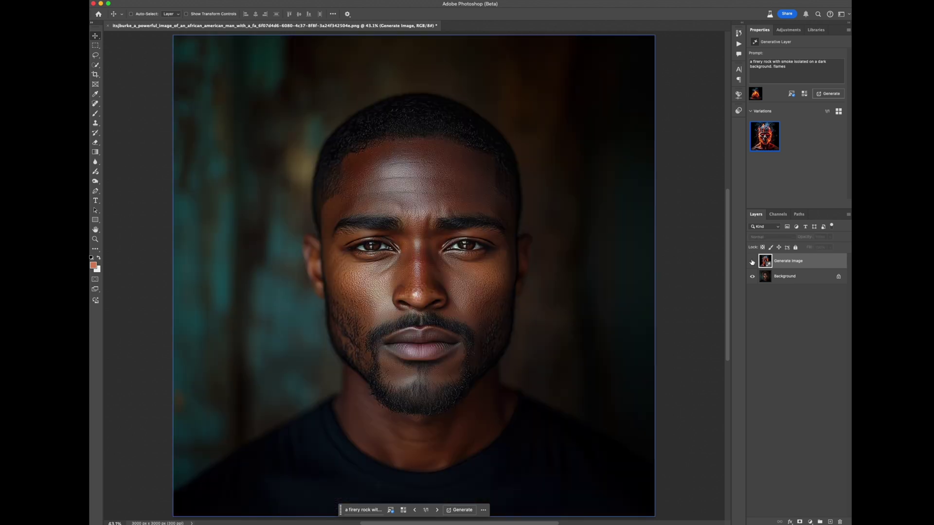
left_click(752, 261)
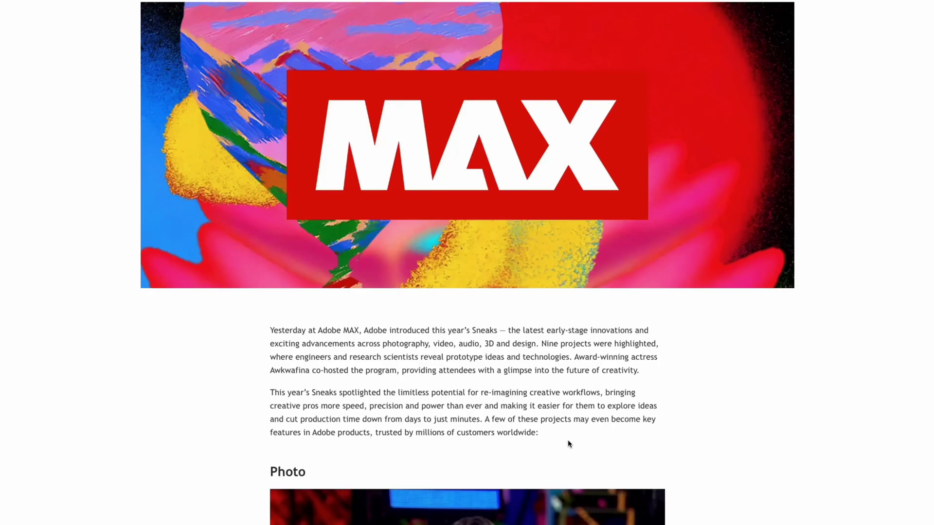
scroll(820, 452, "down", 4)
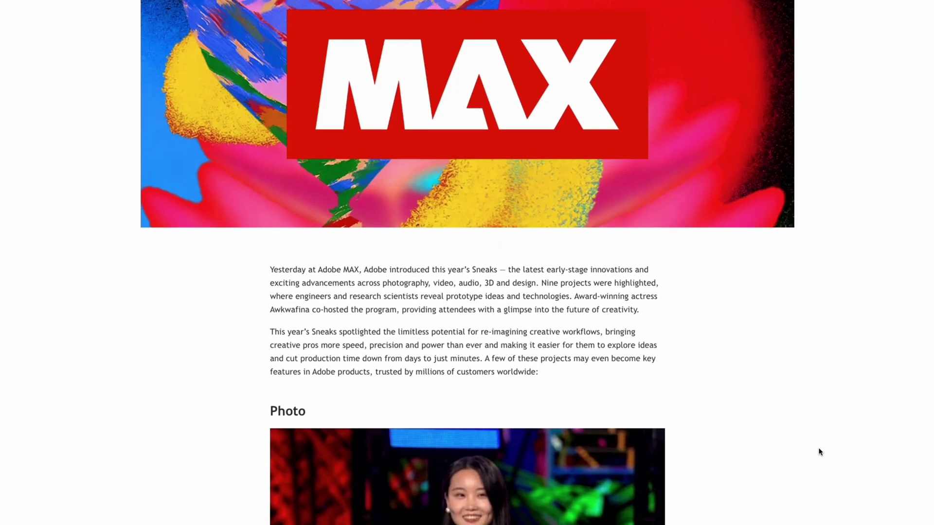
scroll(802, 441, "down", 2)
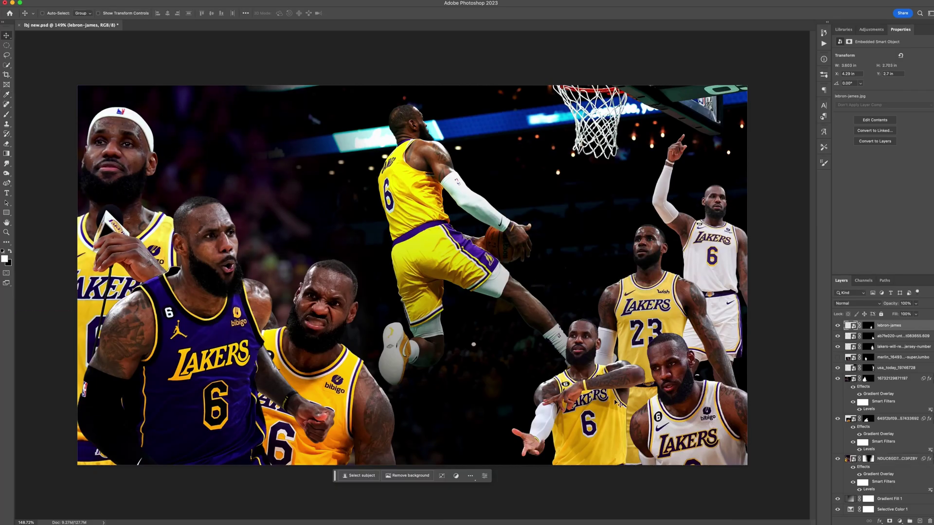
scroll(629, 389, "up", 10)
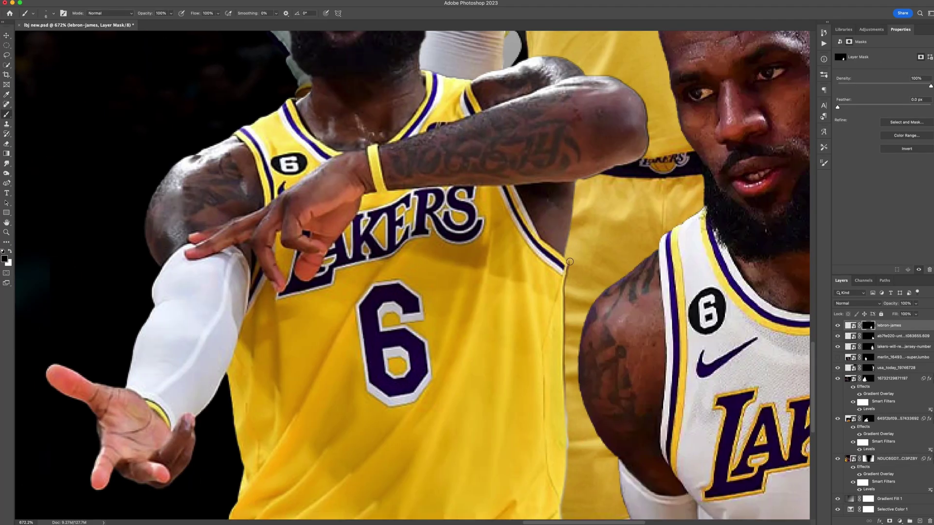
scroll(570, 261, "down", 5)
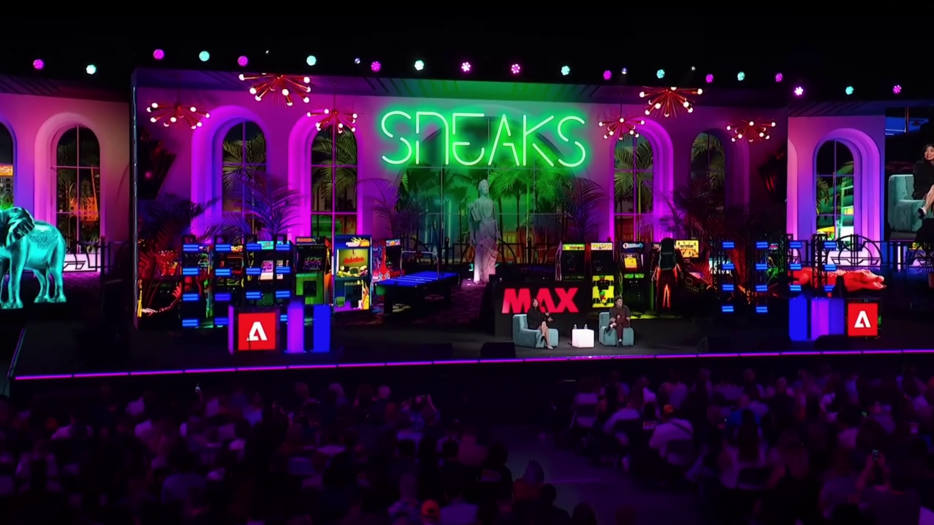
- Hide the newyear fireworks backdrop, show valentine, and turn on the 2096 city group
left_click_drag(765, 267, 593, 253)
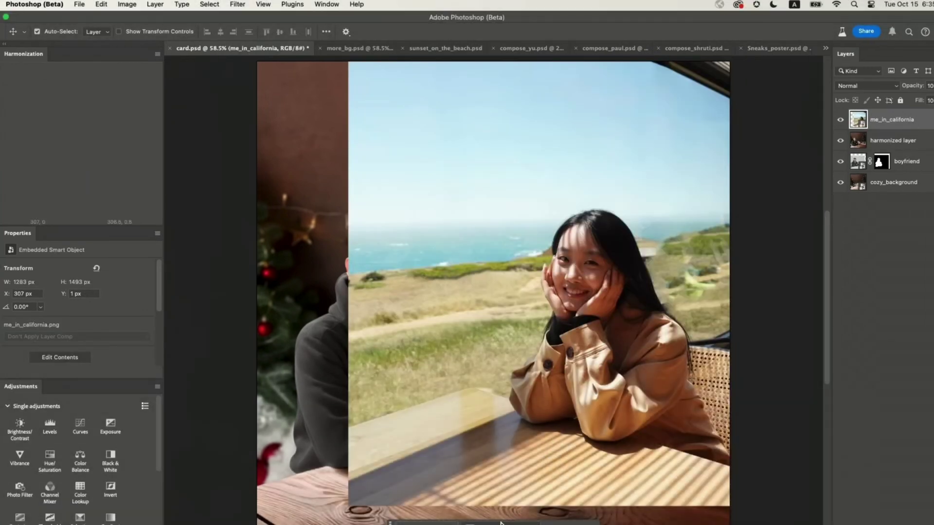
left_click(501, 523)
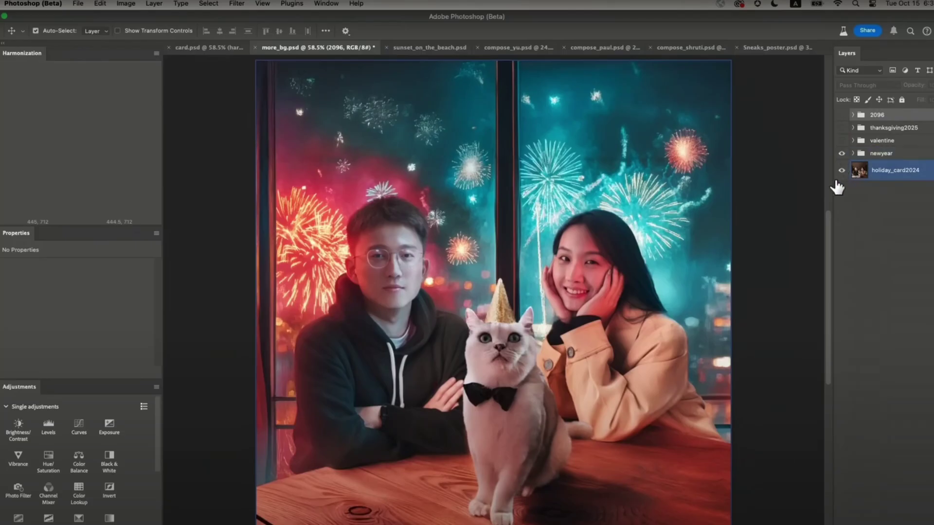
left_click_drag(840, 153, 842, 129)
left_click(841, 114)
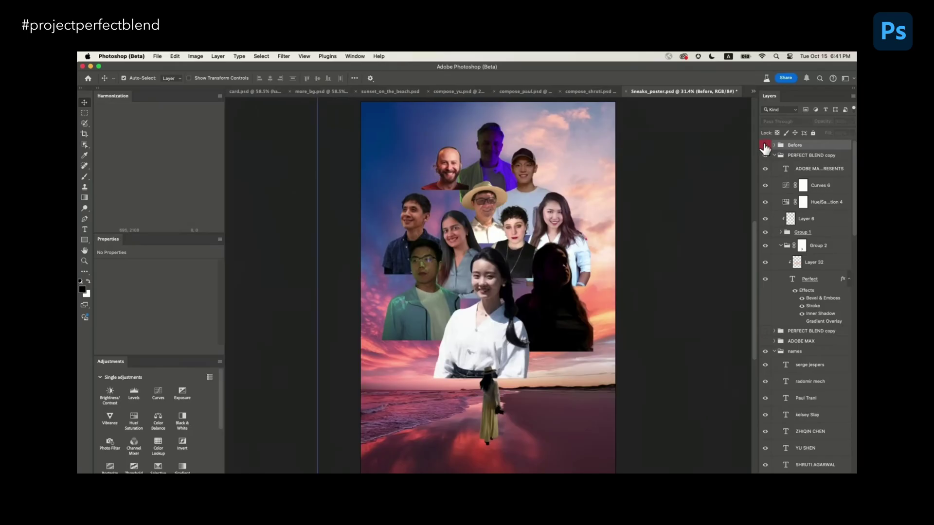
- Toggle the Before group to compare, leaving it hidden so the Perfect Blend poster shows
left_click(765, 145)
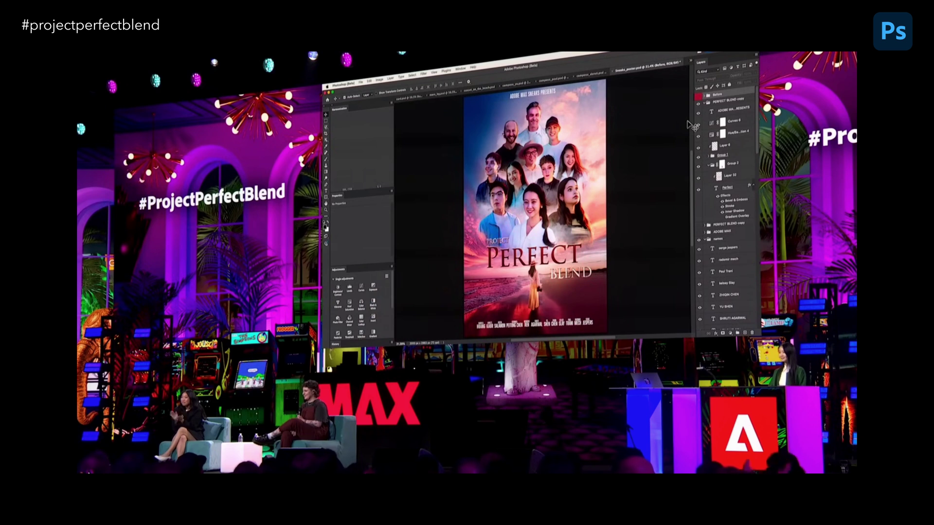
left_click(698, 96)
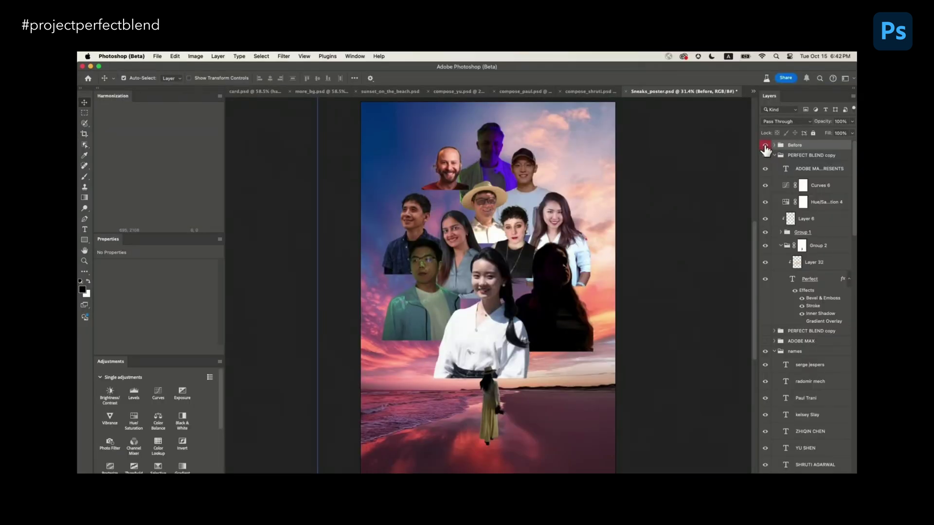
left_click(766, 146)
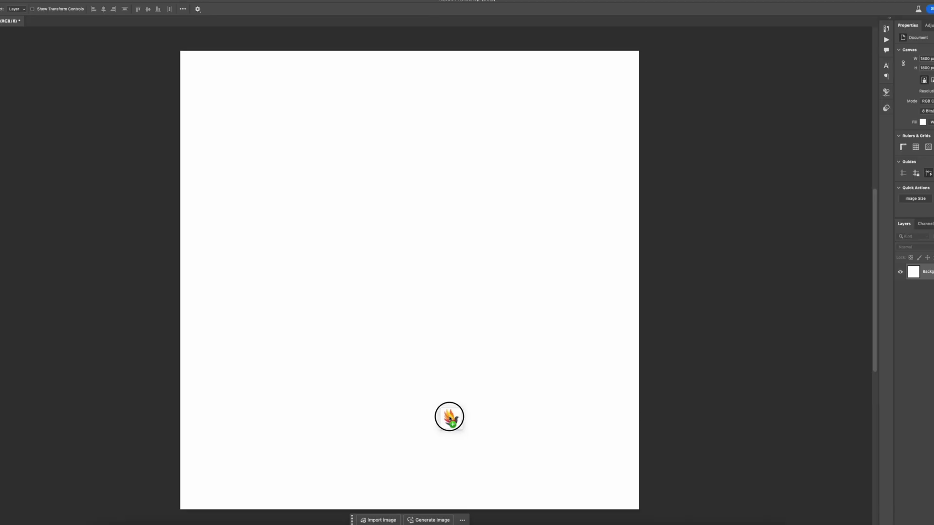
- Place bird_logo.png on the blank canvas and open Filter > Parametric Filters
left_click_drag(448, 417, 456, 379)
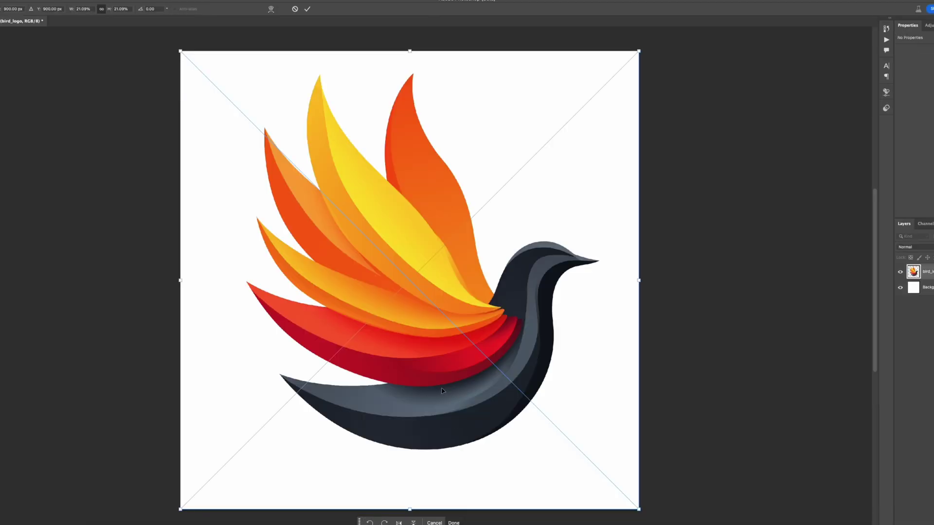
key("Return")
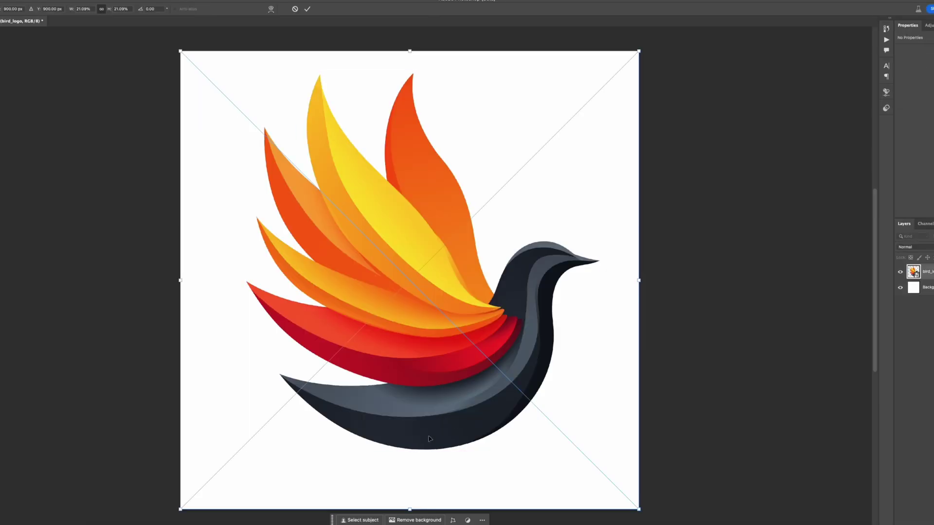
left_click(129, 3)
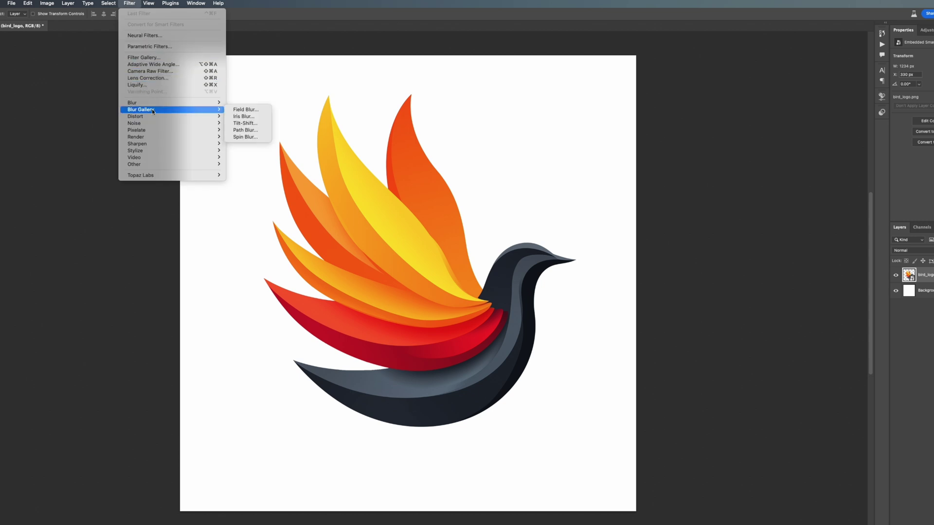
left_click(162, 47)
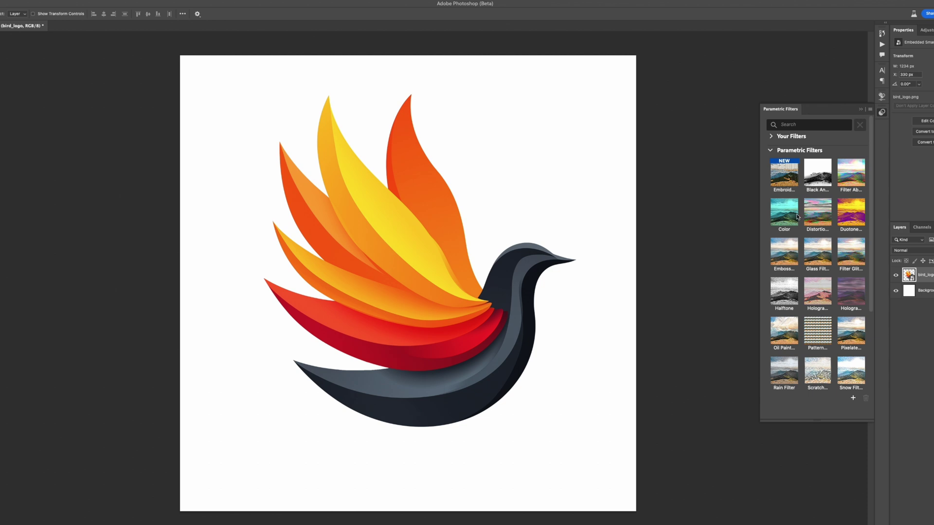
scroll(797, 216, "down", 3)
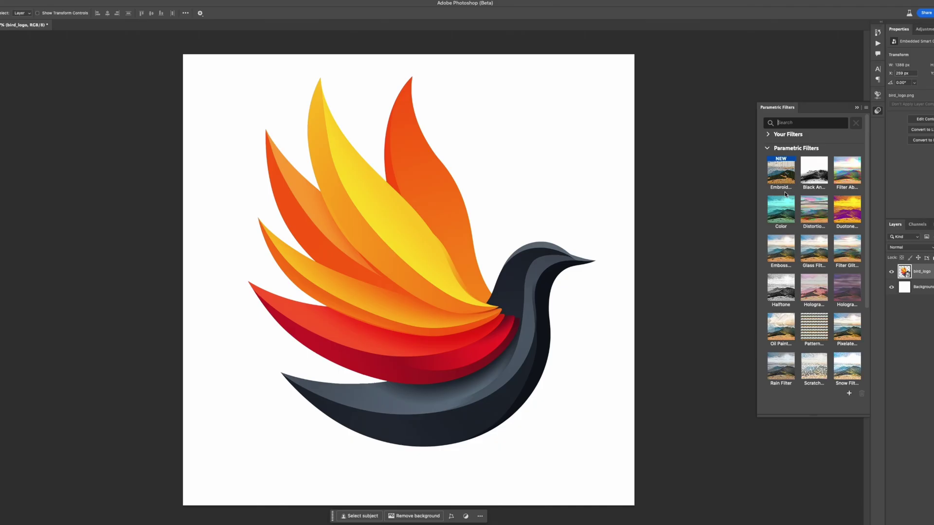
- Apply the Embroidery filter to the bird logo at Ultra resolution with 5 thread colours
left_click(782, 187)
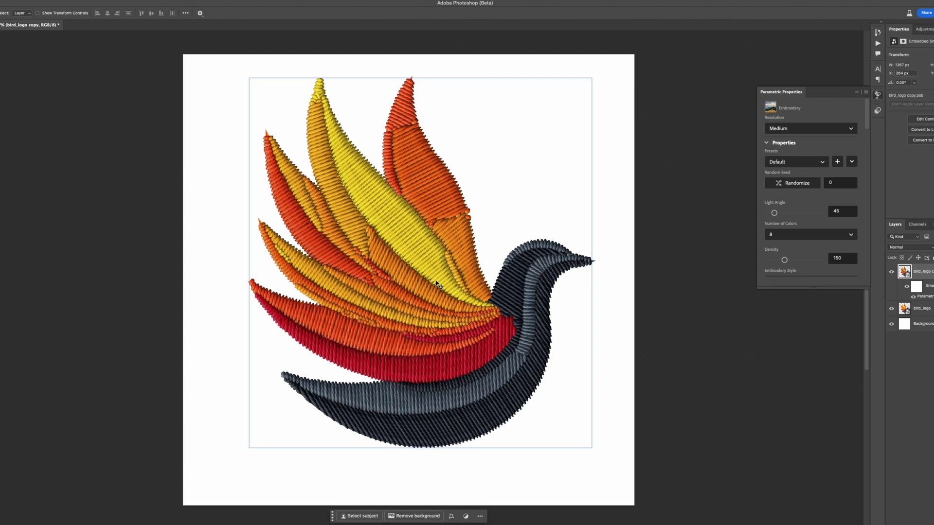
left_click(850, 129)
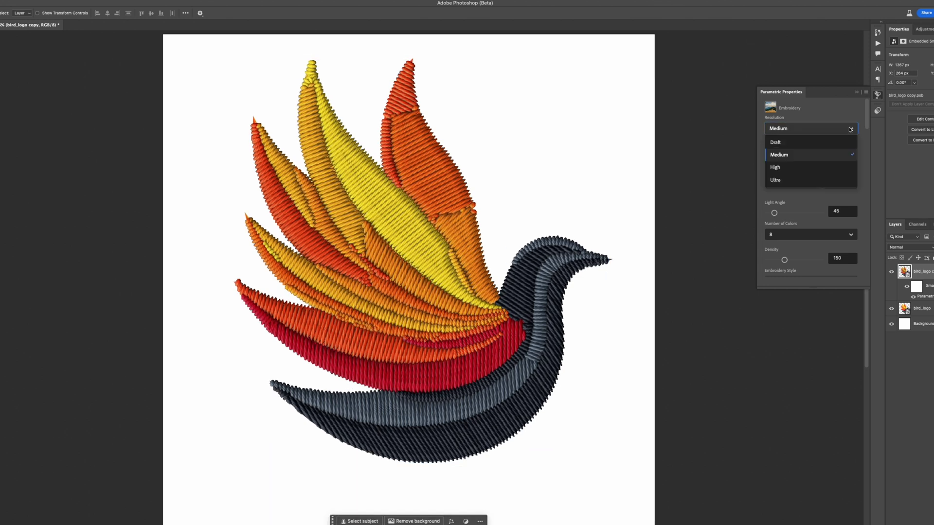
left_click(778, 180)
left_click(800, 235)
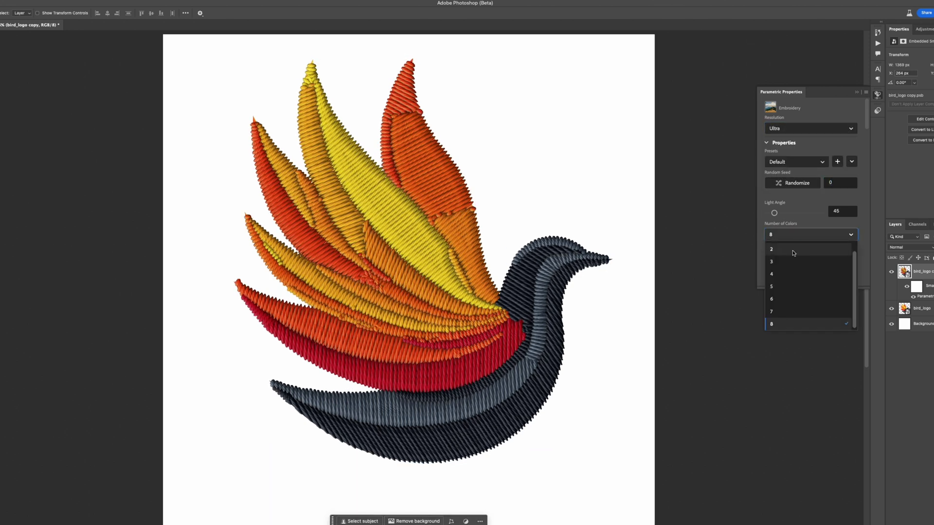
left_click(788, 299)
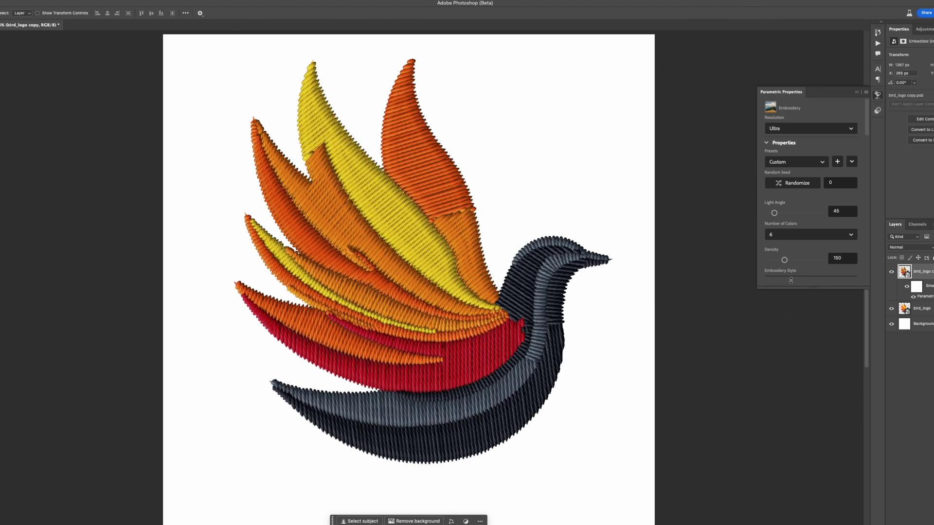
scroll(683, 286, "down", 1)
scroll(564, 257, "up", 6)
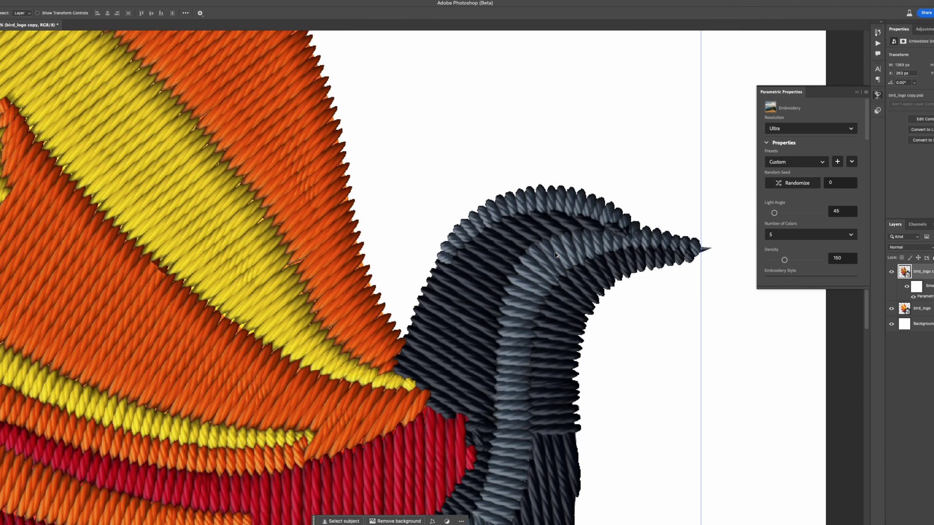
scroll(564, 256, "down", 8)
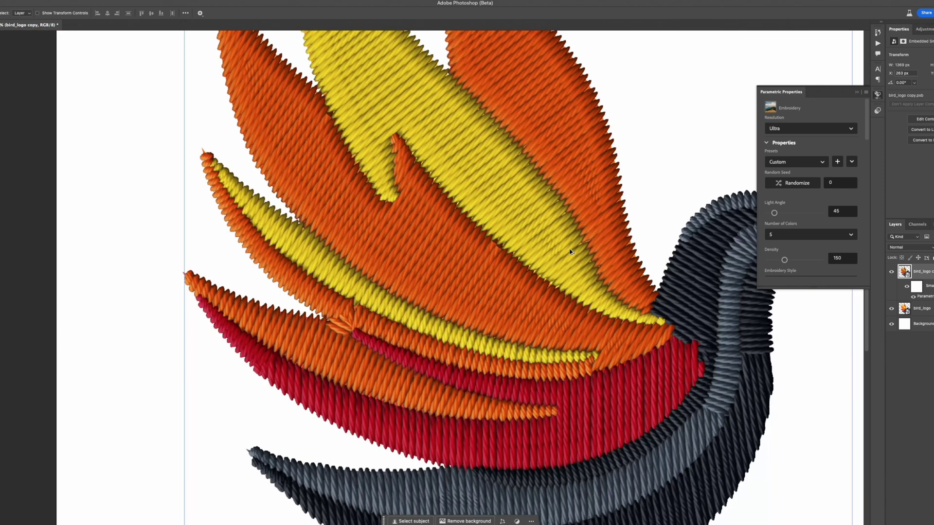
scroll(571, 251, "up", 3)
scroll(571, 251, "right", 3)
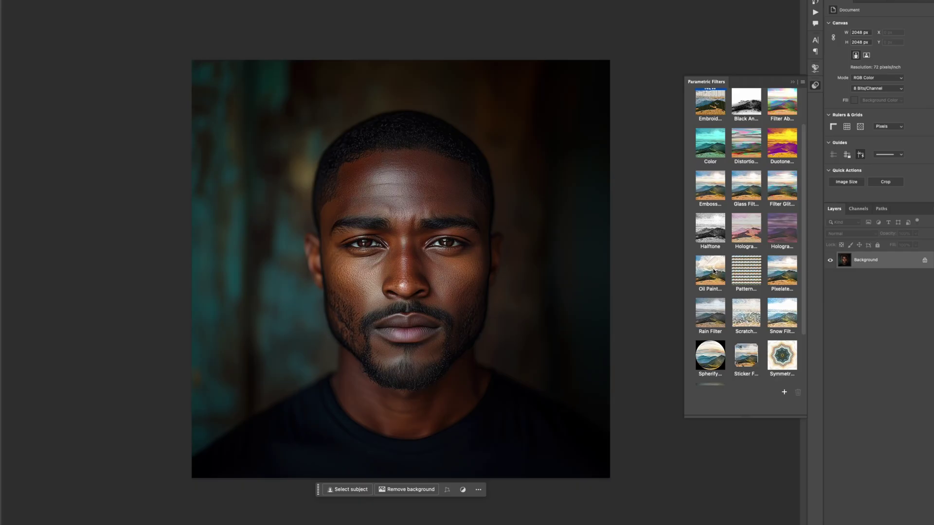
- Apply the Oil Paint filter to the portrait, intensity 0.82 and stroke scale 0.3
left_click(714, 271)
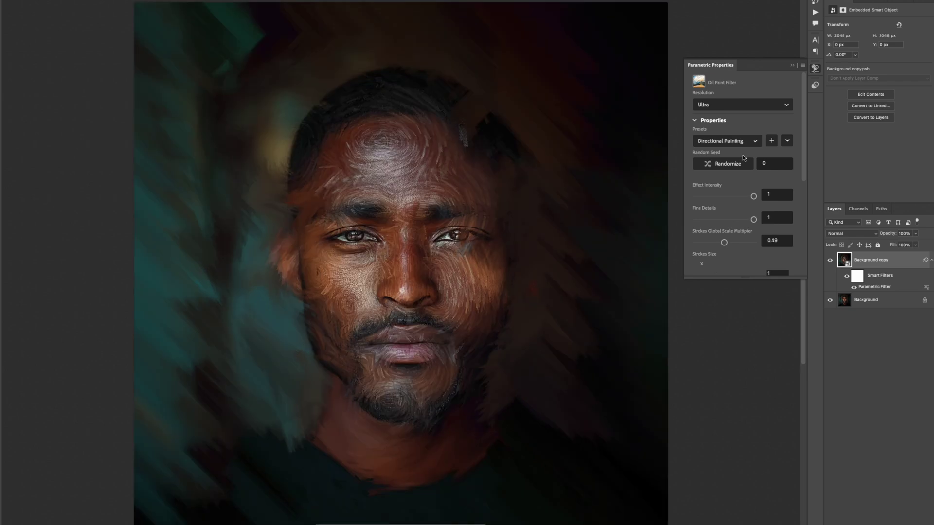